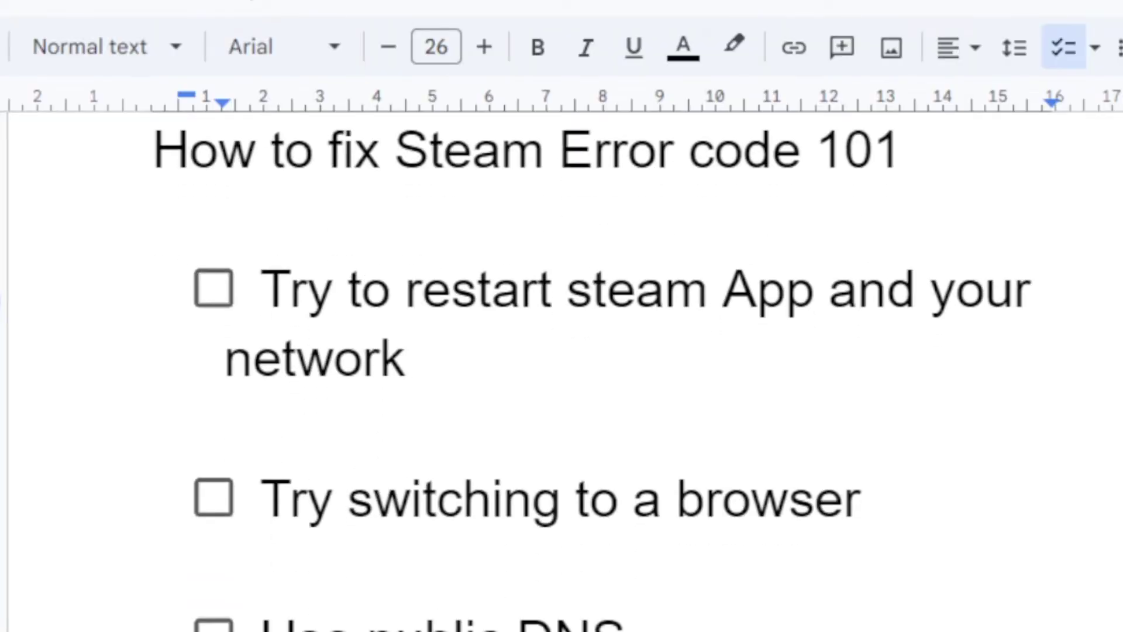
# Step: Open Steam's context menu from the hidden notification-area icons to locate the Exit Steam option
pyautogui.scroll(1, 593, 381)
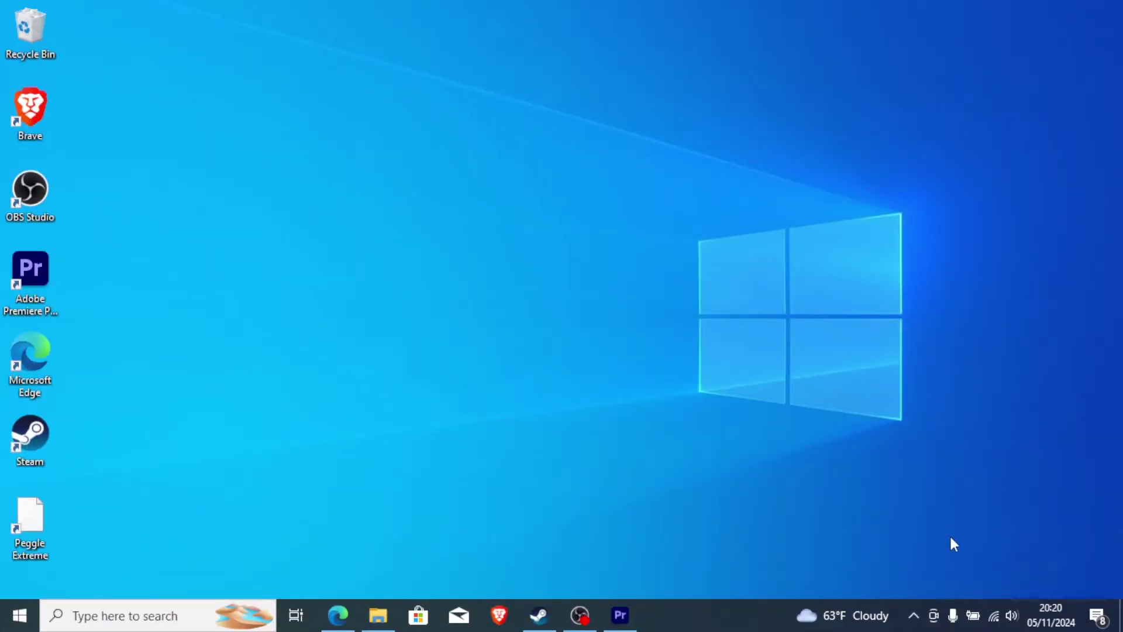
pyautogui.click(913, 615)
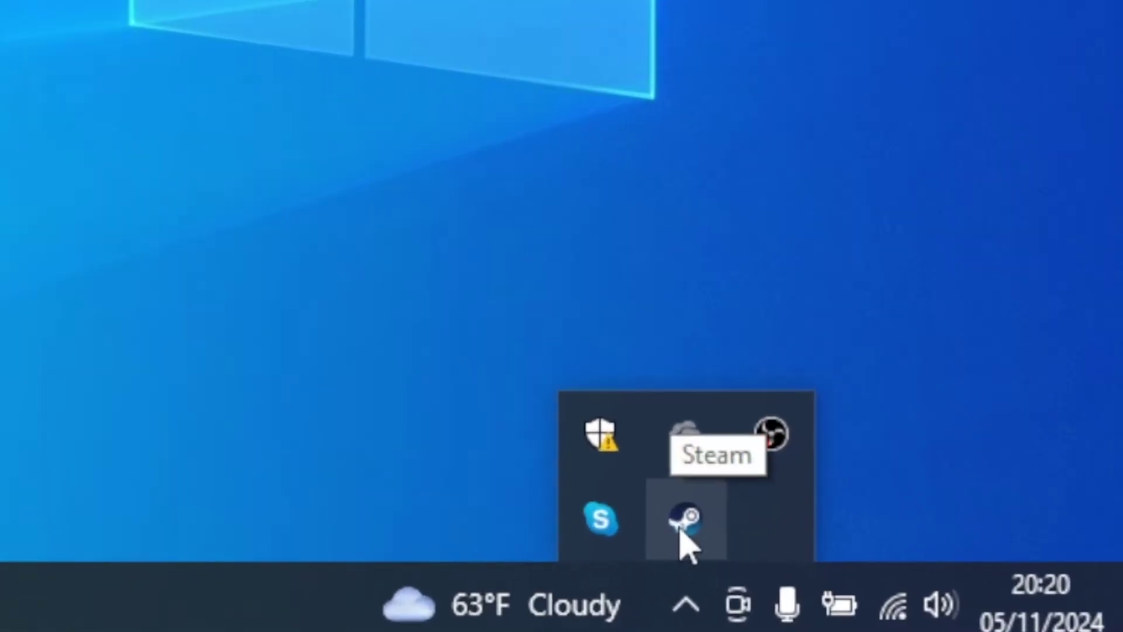
pyautogui.rightClick(681, 529)
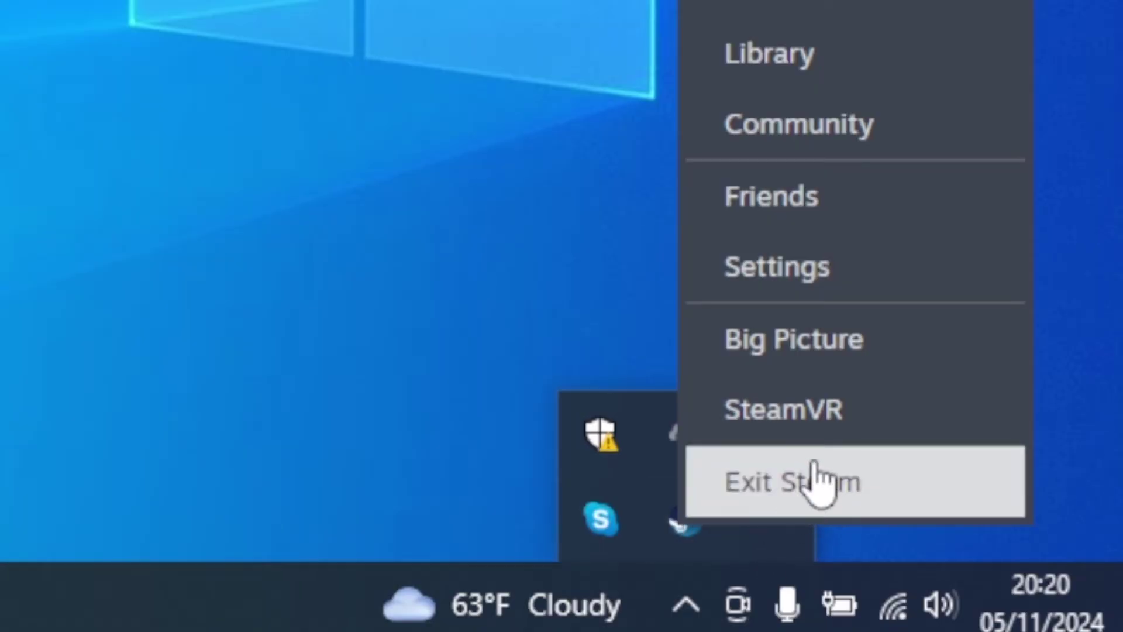
pyautogui.click(785, 495)
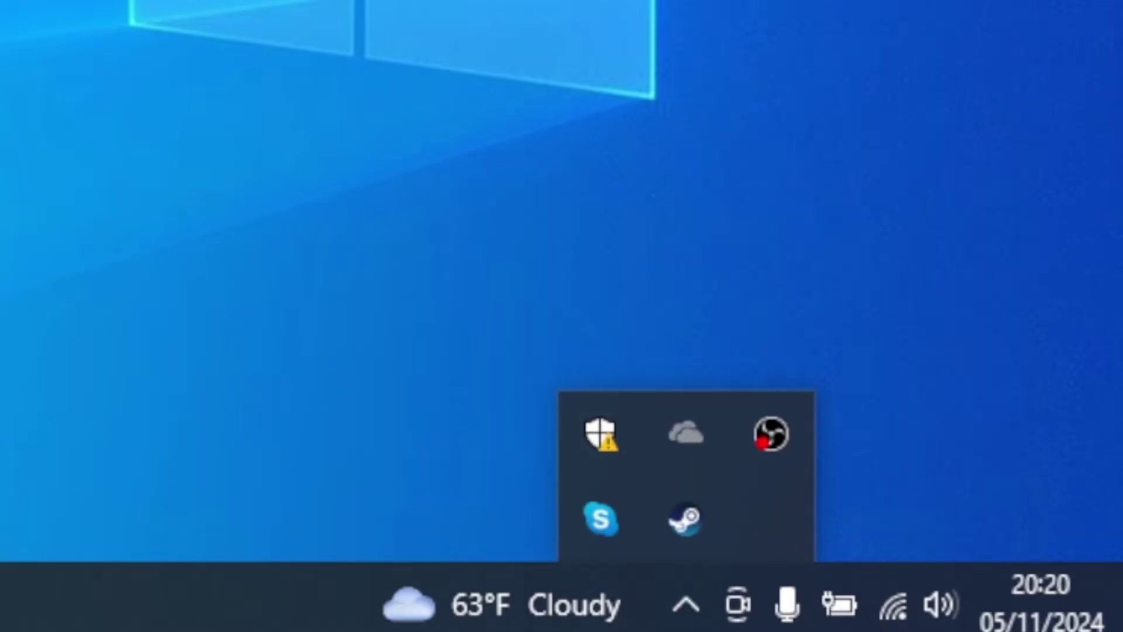
pyautogui.click(251, 464)
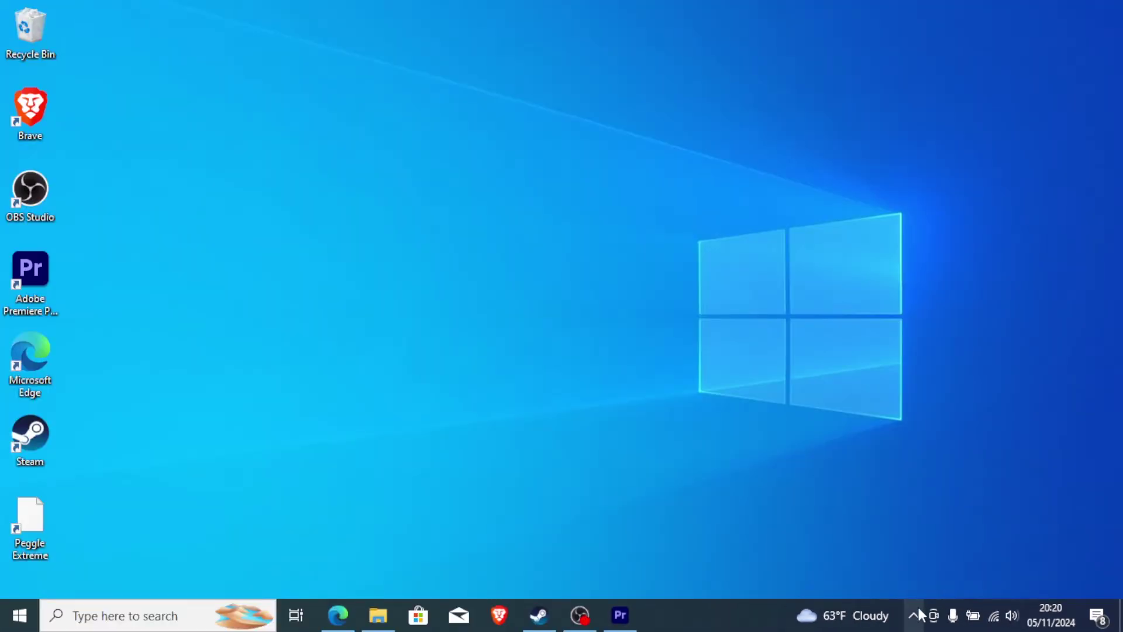
pyautogui.click(914, 614)
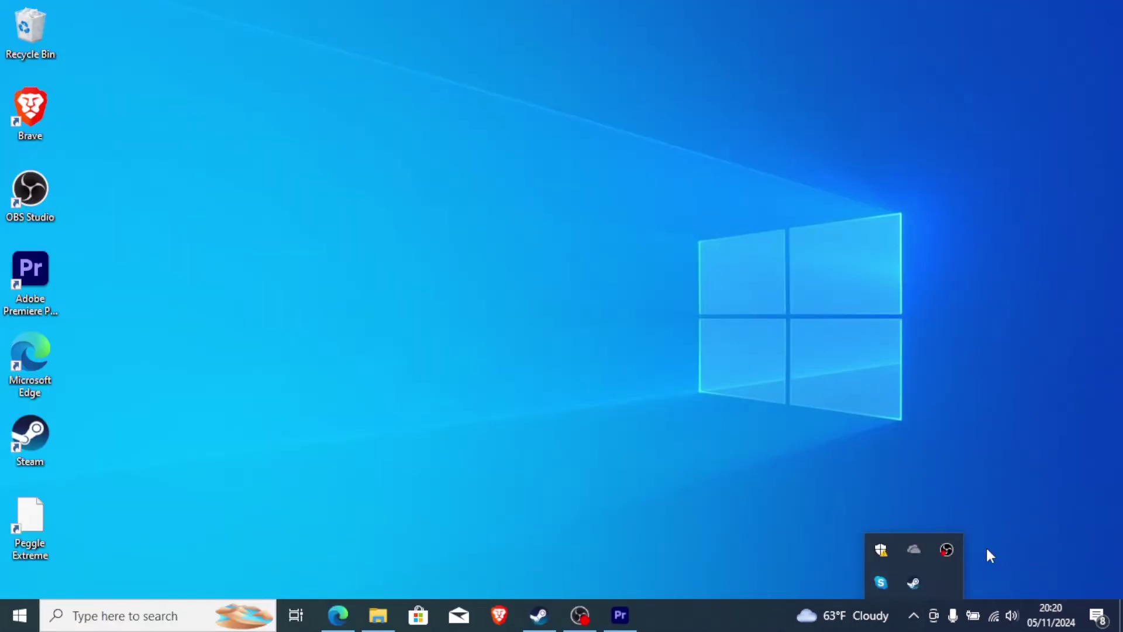
pyautogui.rightClick(914, 583)
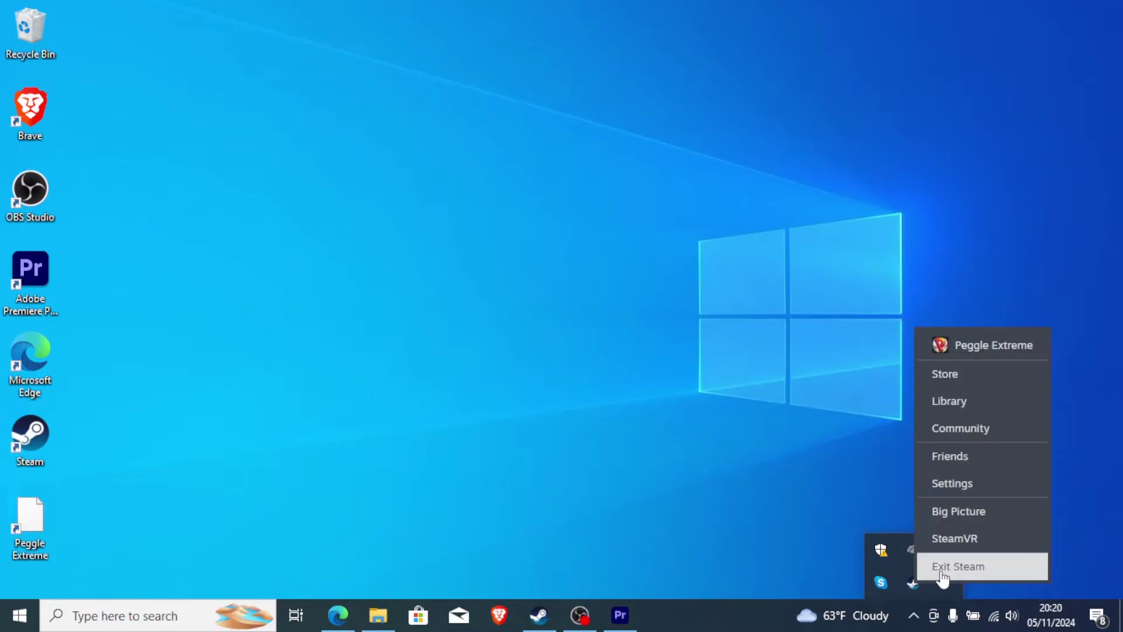
# Step: Switch to Microsoft Edge and review the Steam error 101 guide's entries on using a browser, public DNS and a VPN
pyautogui.click(348, 611)
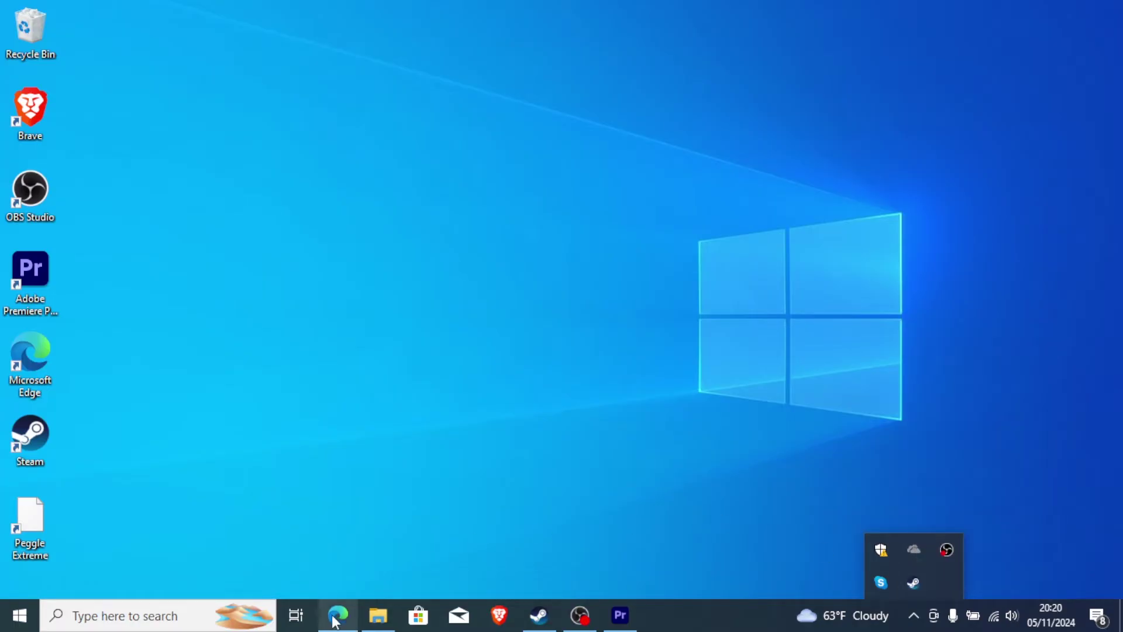
pyautogui.click(500, 13)
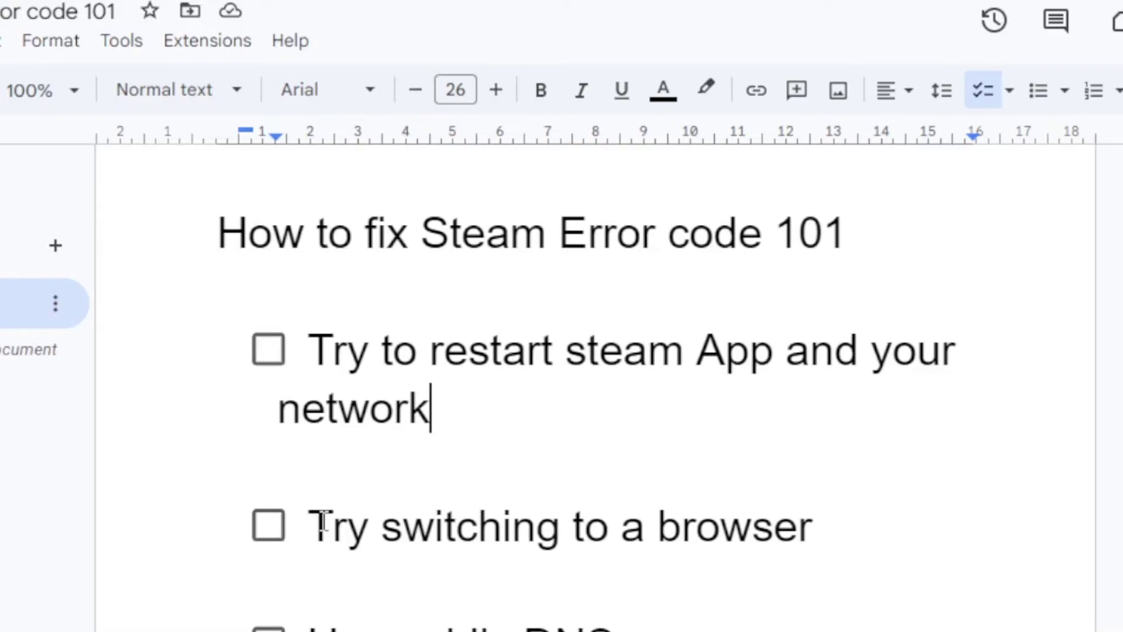
pyautogui.moveTo(308, 527); pyautogui.dragTo(433, 527)
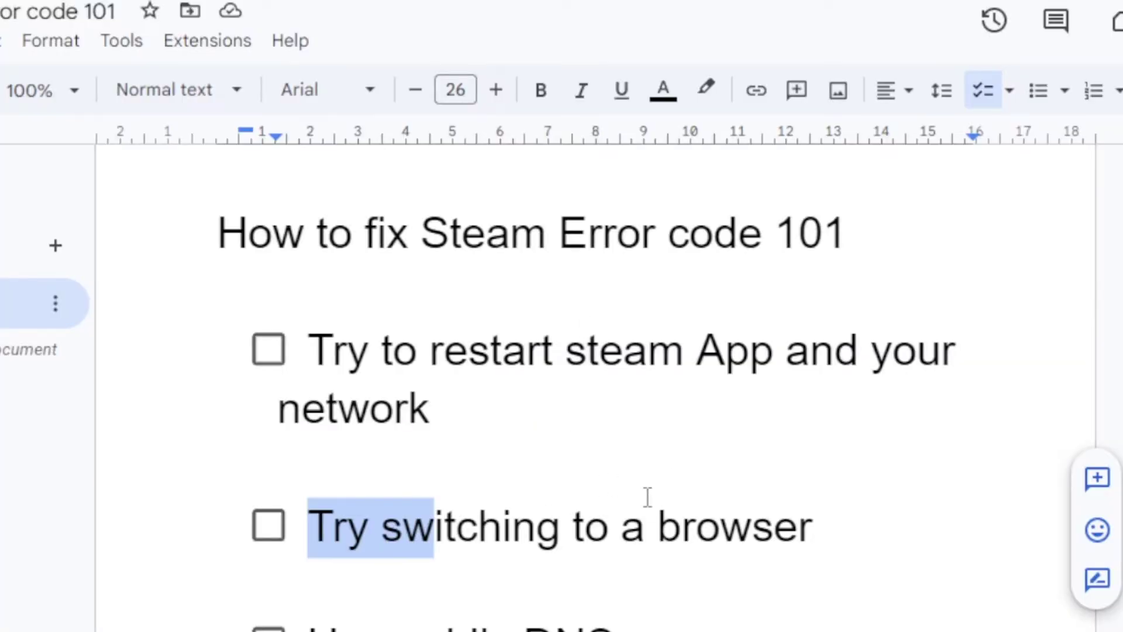
pyautogui.click(844, 521)
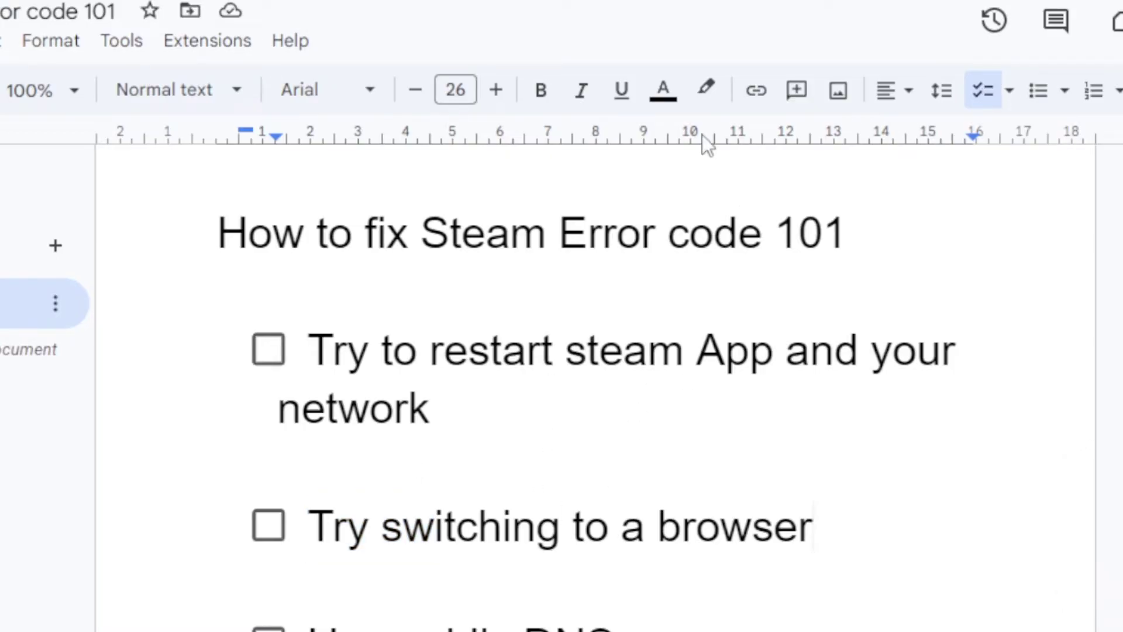
pyautogui.scroll(-2, 444, 504)
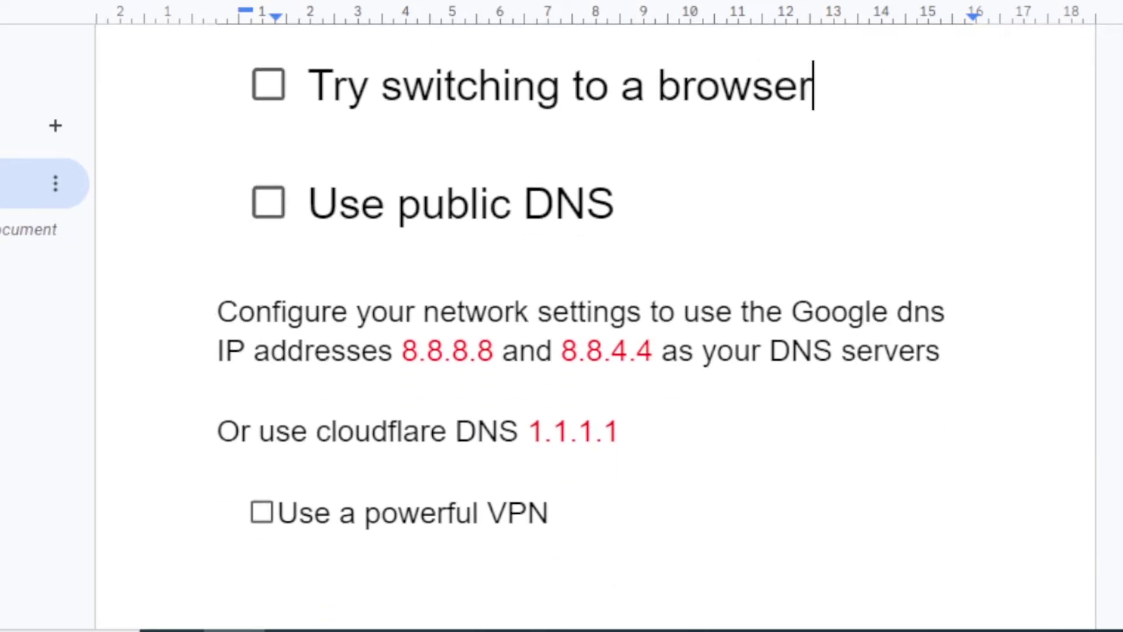
pyautogui.scroll(-1, 797, 259)
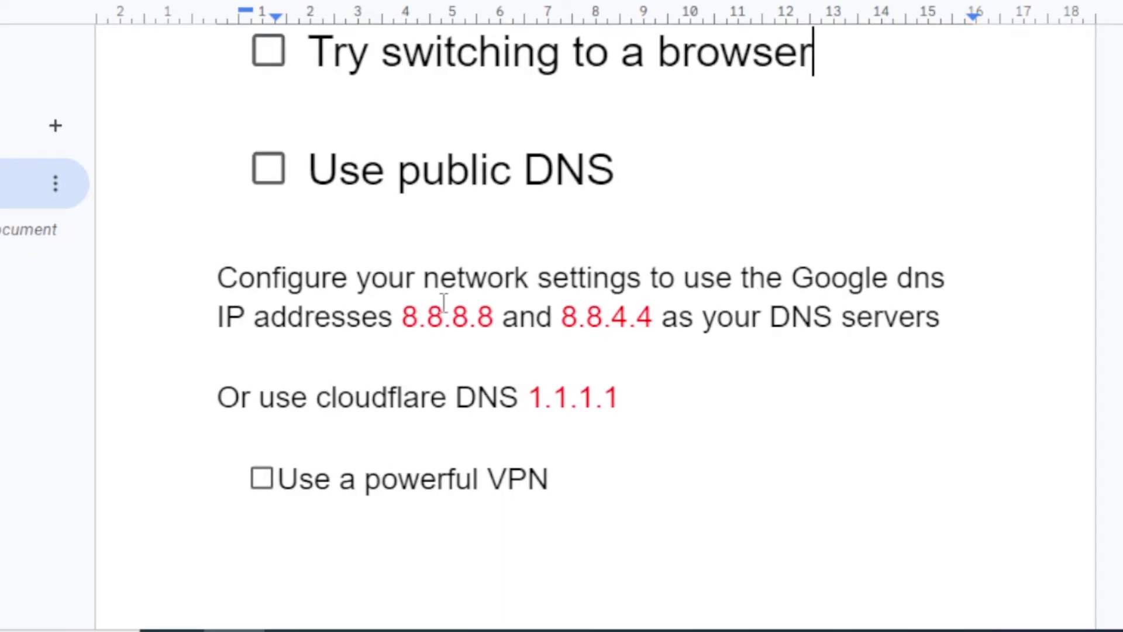
pyautogui.click(417, 310)
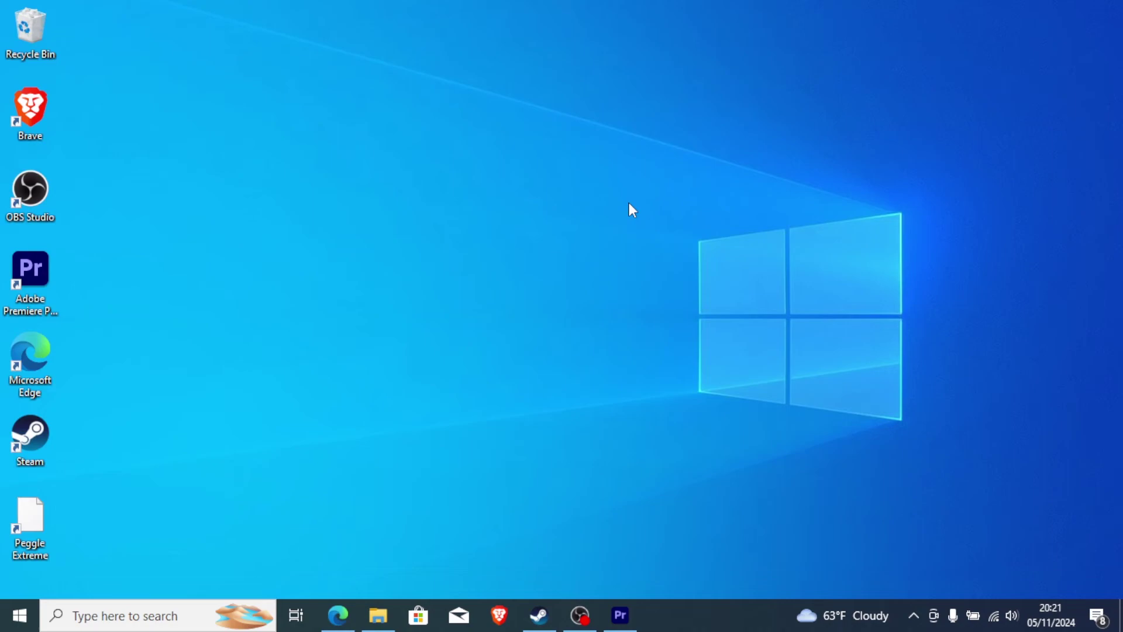
# Step: Find the Windows Settings app and open its Network & Internet category
pyautogui.click(133, 615)
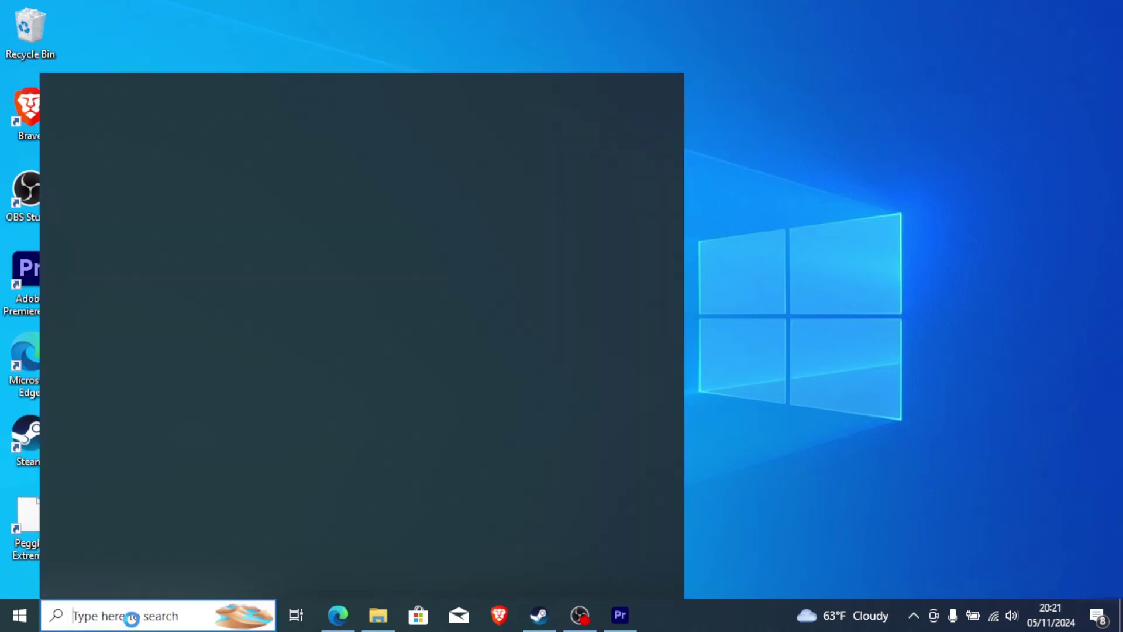
pyautogui.write('sett')
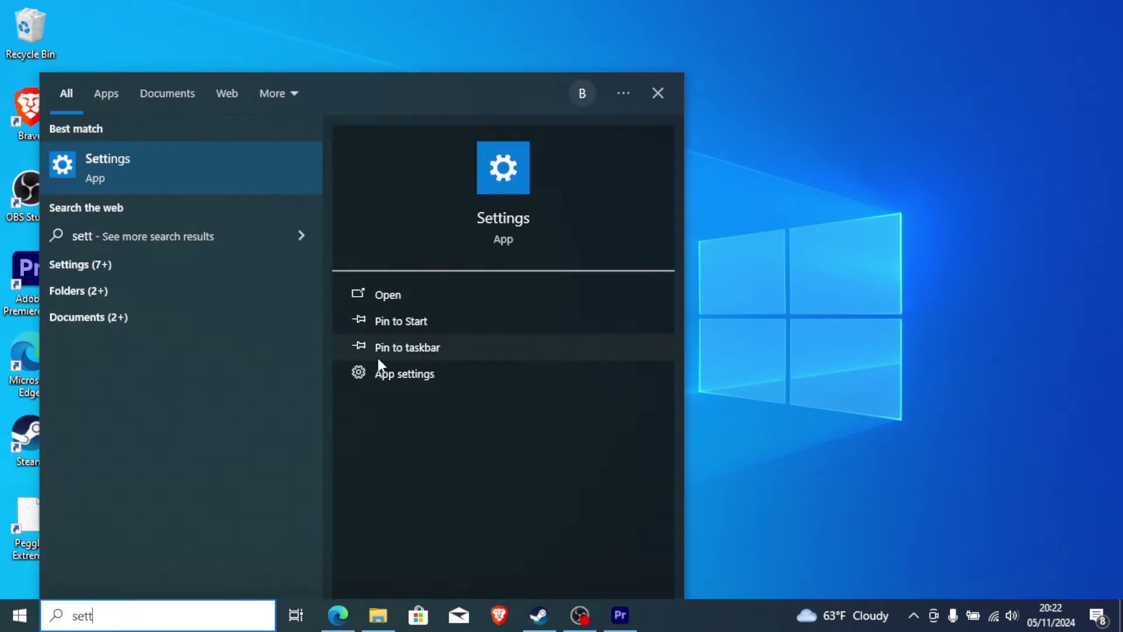
pyautogui.click(392, 296)
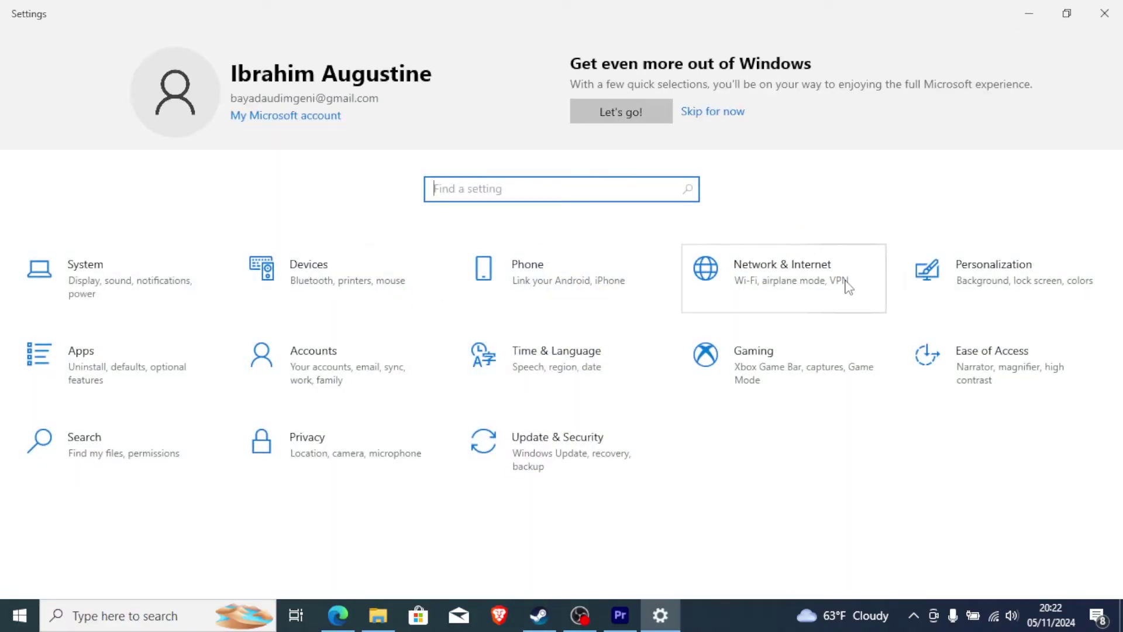
pyautogui.click(803, 278)
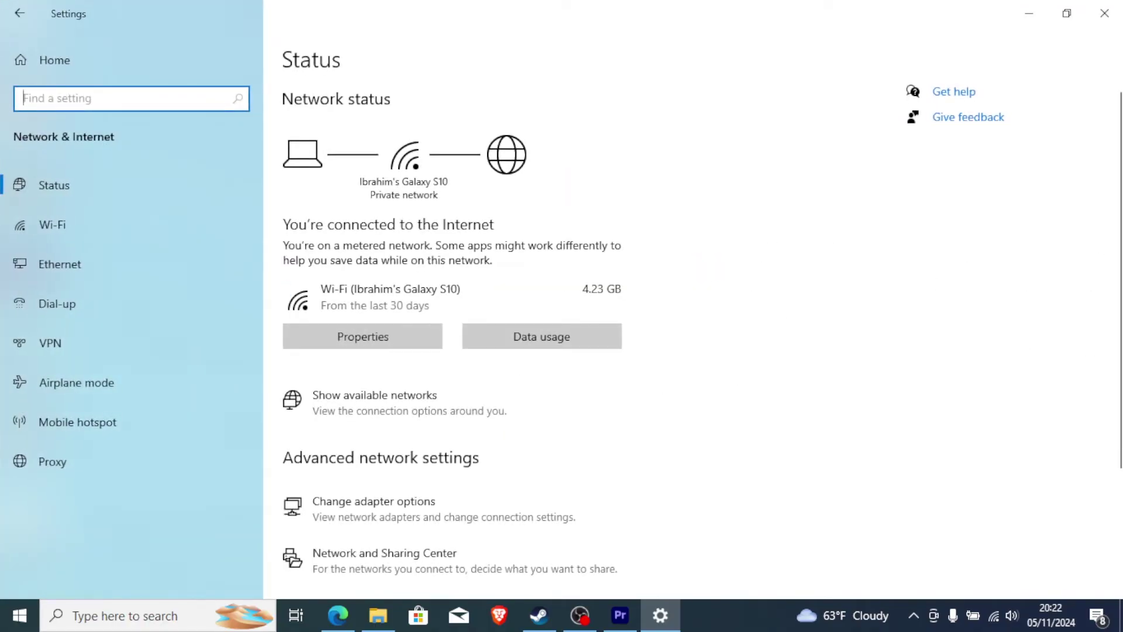
# Step: Through the adapter options, open the Wi-Fi connection's Internet Protocol Version 4 (TCP/IPv4) properties
pyautogui.scroll(-3, 451, 353)
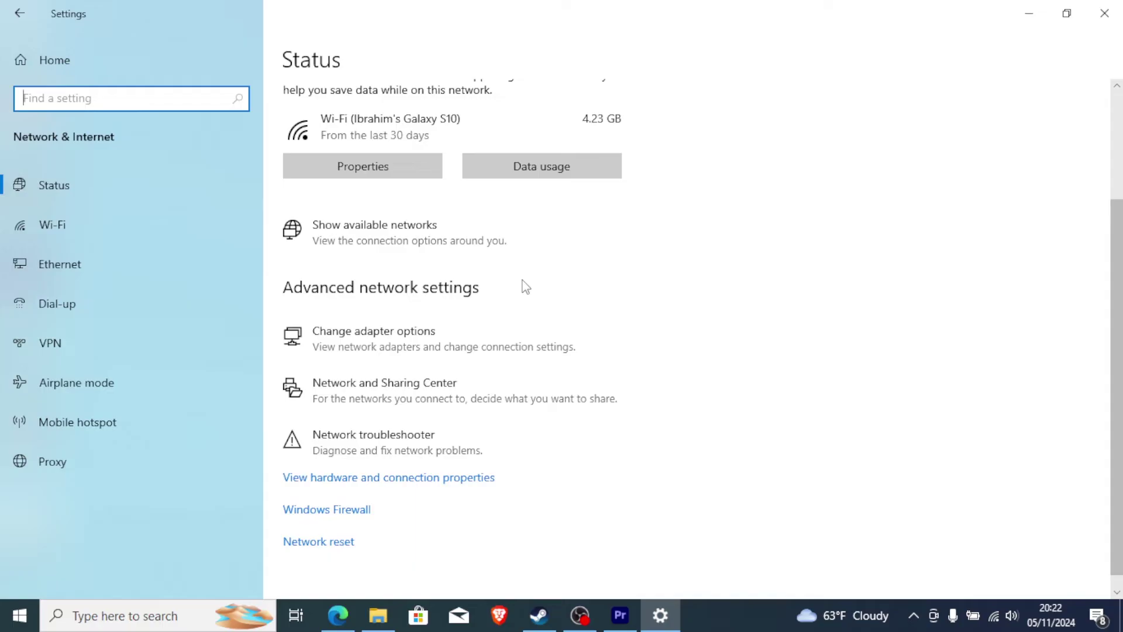
pyautogui.click(415, 345)
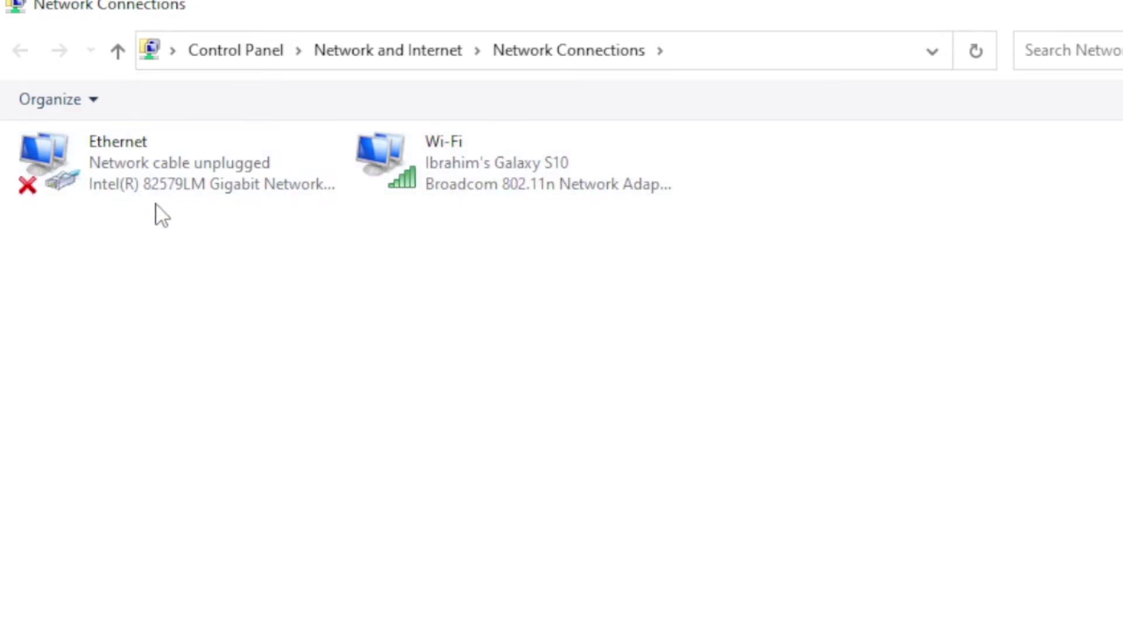
pyautogui.click(466, 159)
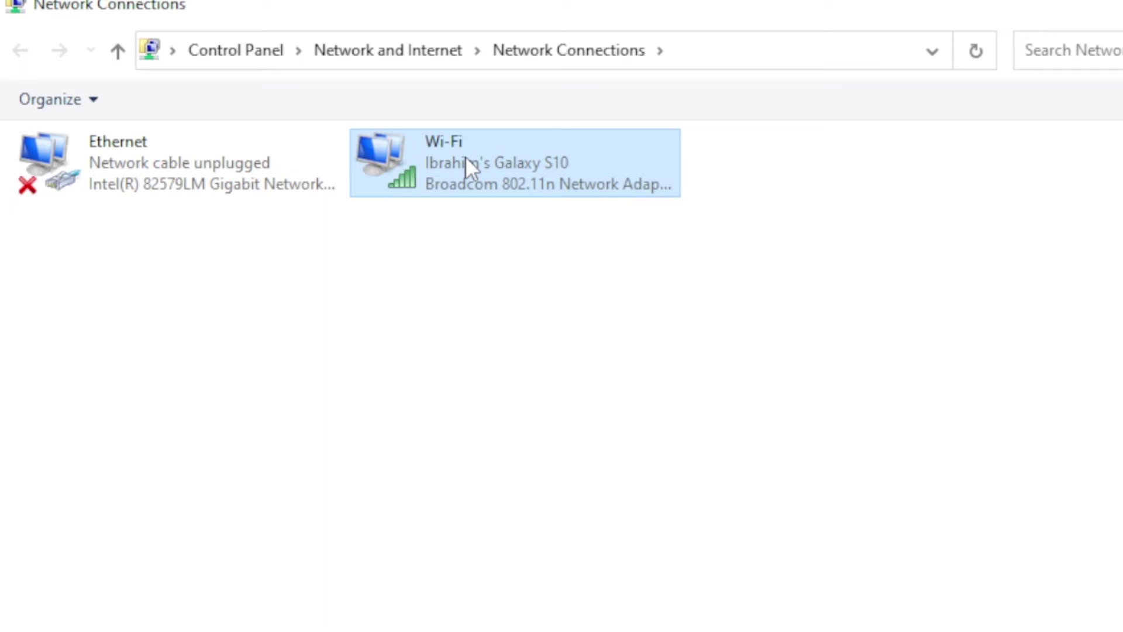
pyautogui.rightClick(466, 159)
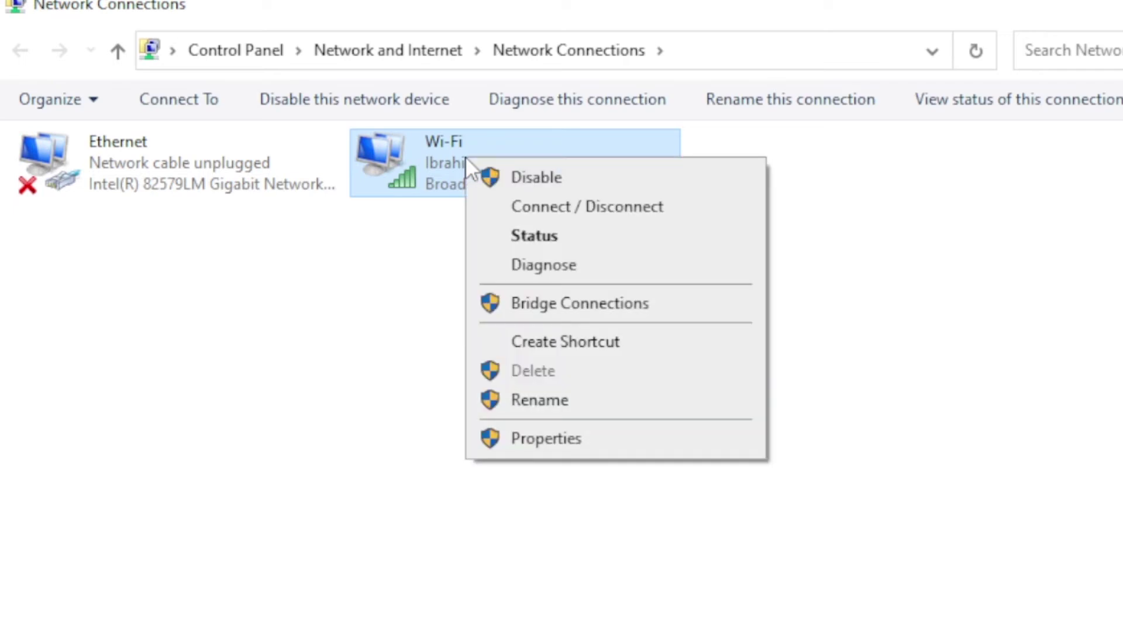
pyautogui.click(544, 439)
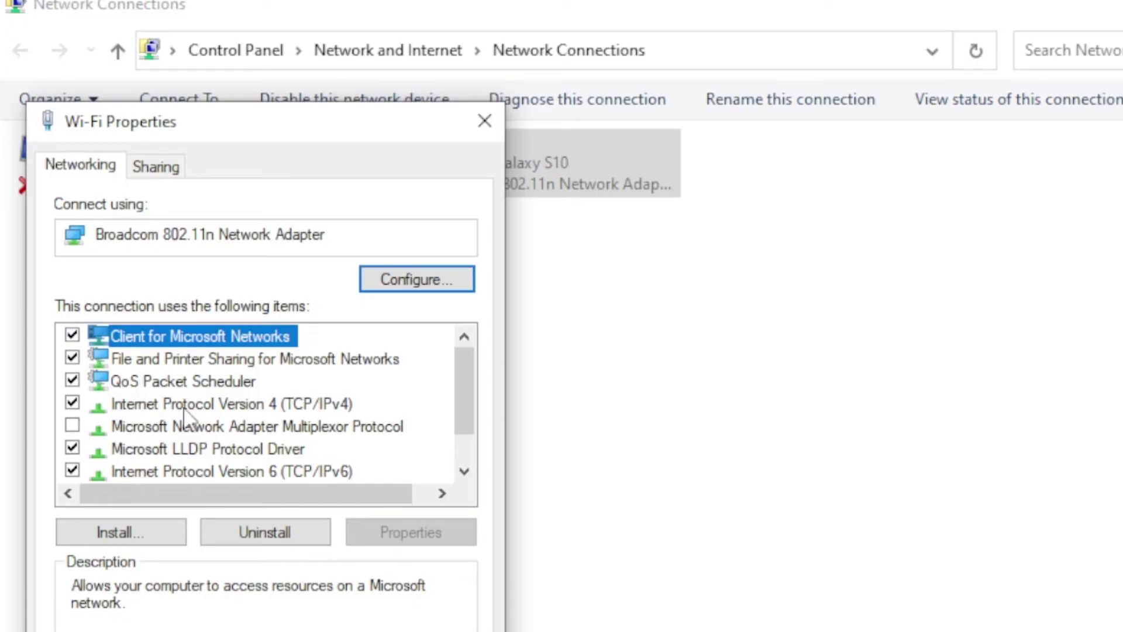
pyautogui.click(184, 405)
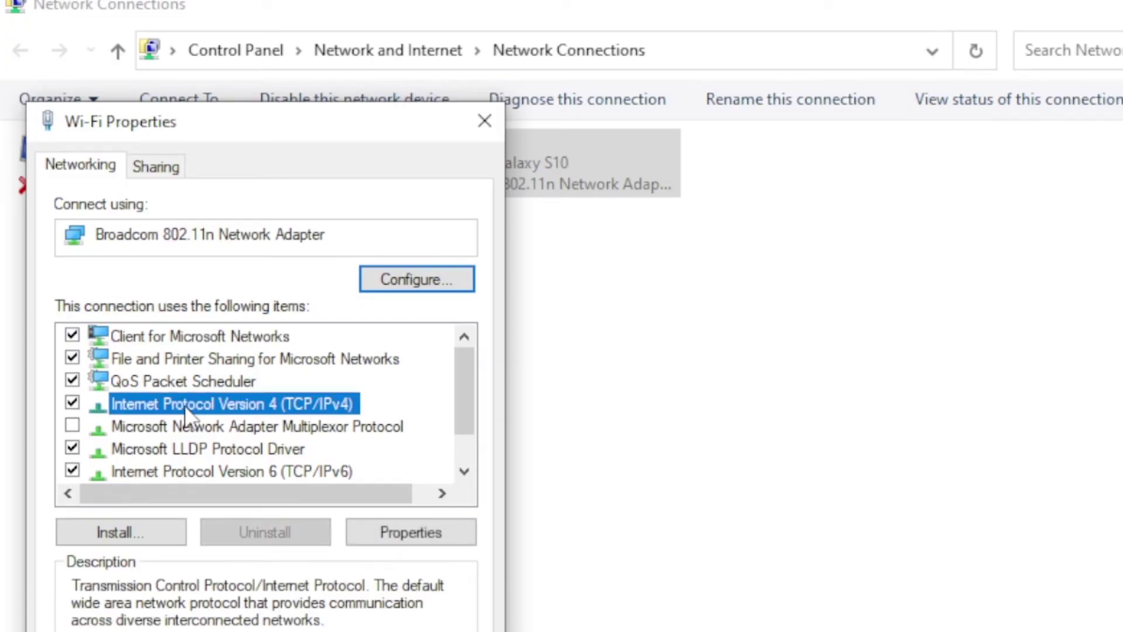
pyautogui.click(403, 536)
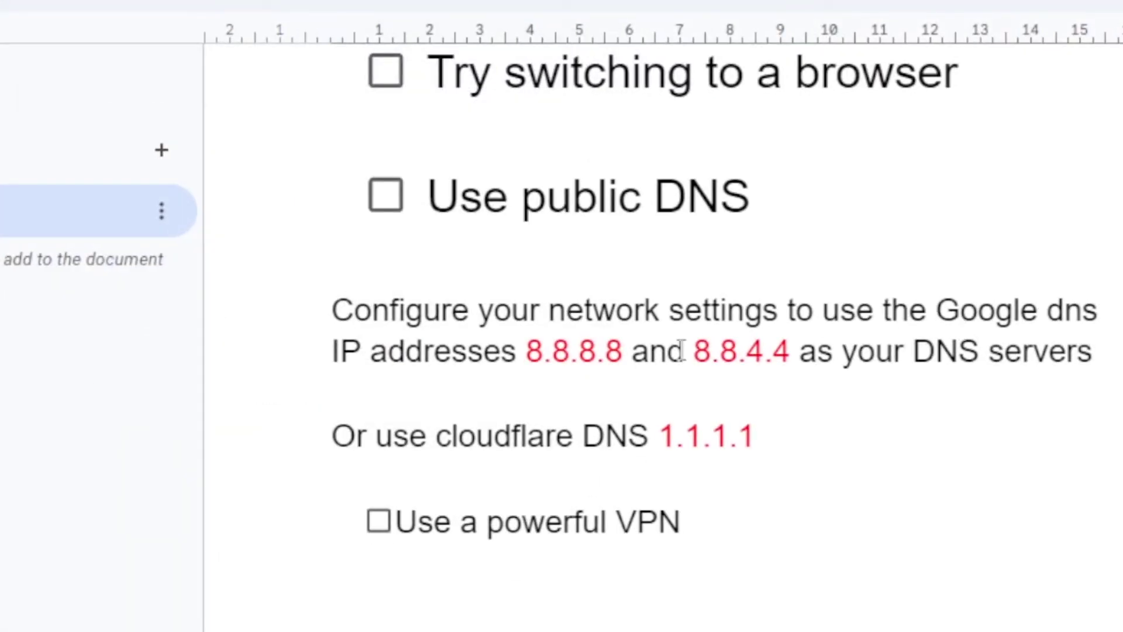
# Step: Switch to the Google Docs guide and copy the Google DNS address 8.8.8.8 from its public DNS section
pyautogui.moveTo(544, 353); pyautogui.dragTo(692, 353)
pyautogui.click(572, 349)
pyautogui.moveTo(528, 351); pyautogui.dragTo(623, 353)
pyautogui.rightClick(548, 340)
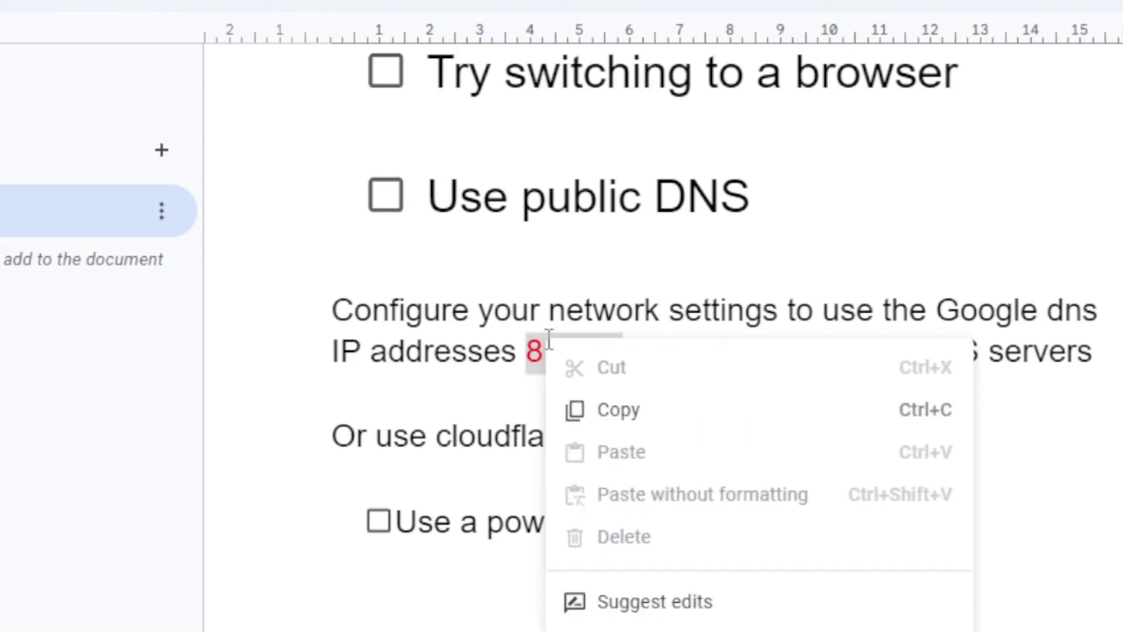
pyautogui.click(577, 411)
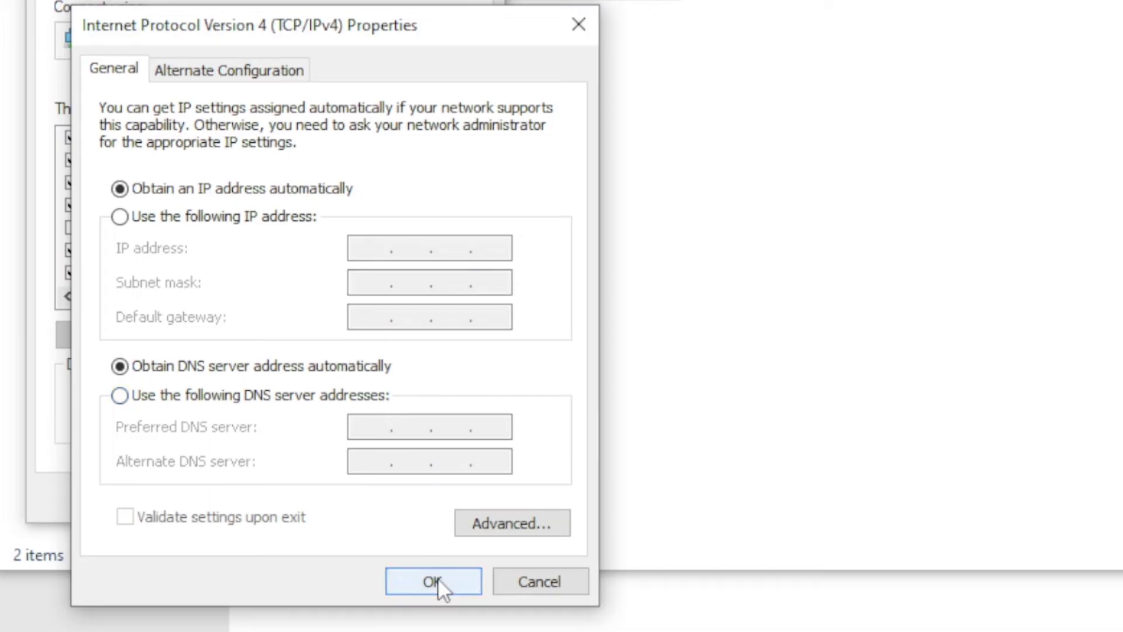
# Step: Dismiss the IPv4 and Wi-Fi properties dialogs without applying changes, and close the Network Connections and Settings windows
pyautogui.click(562, 25)
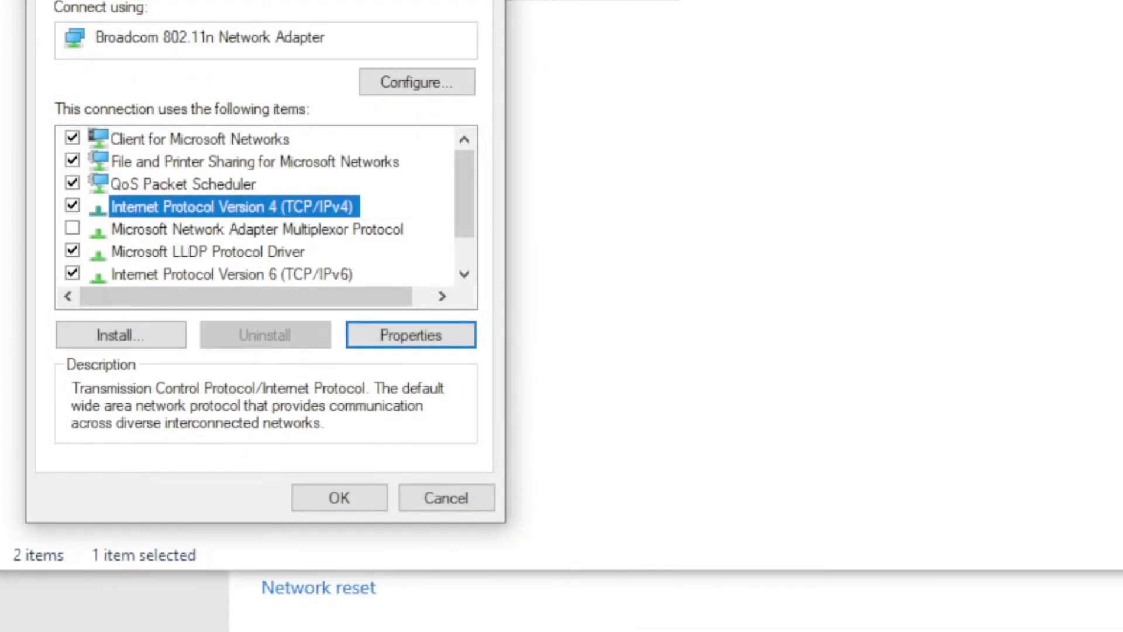
pyautogui.press('Escape')
pyautogui.hotkey('alt', 'F4')
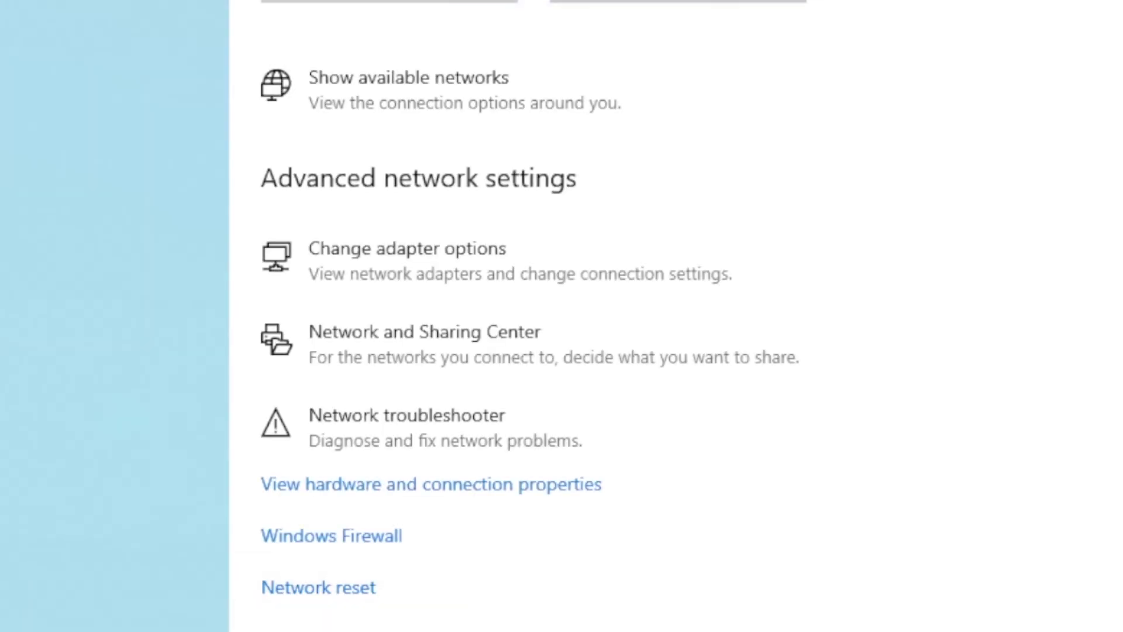
pyautogui.hotkey('alt', 'F4')
# Step: Switch to Microsoft Edge and review the Reddit image of Steam error -101 alongside the guide's VPN entry
pyautogui.click(338, 614)
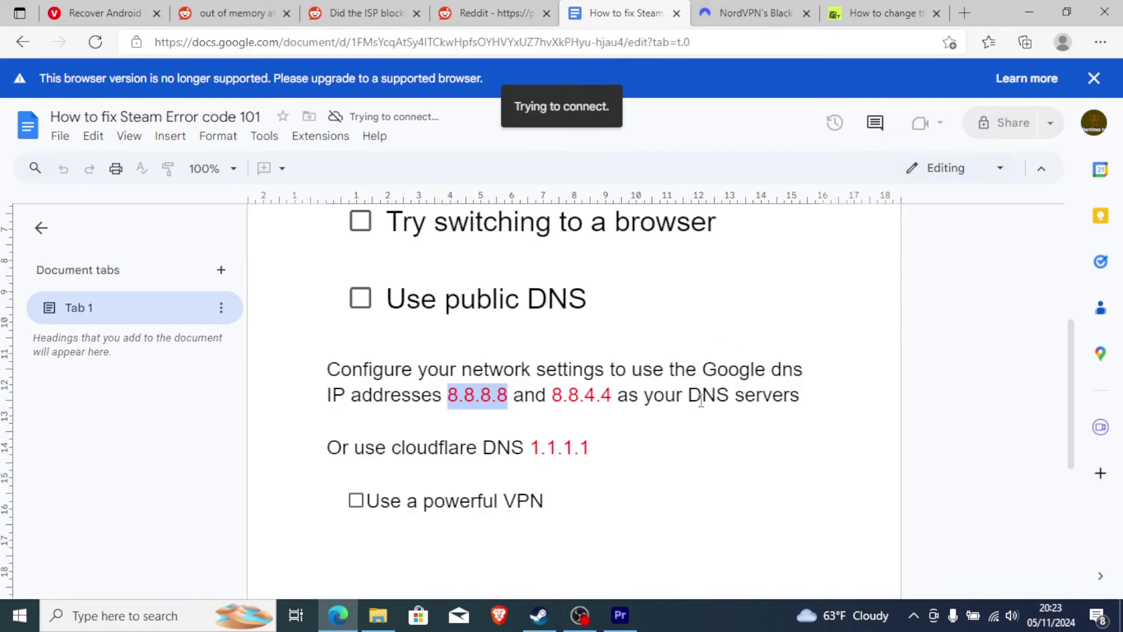
pyautogui.click(494, 13)
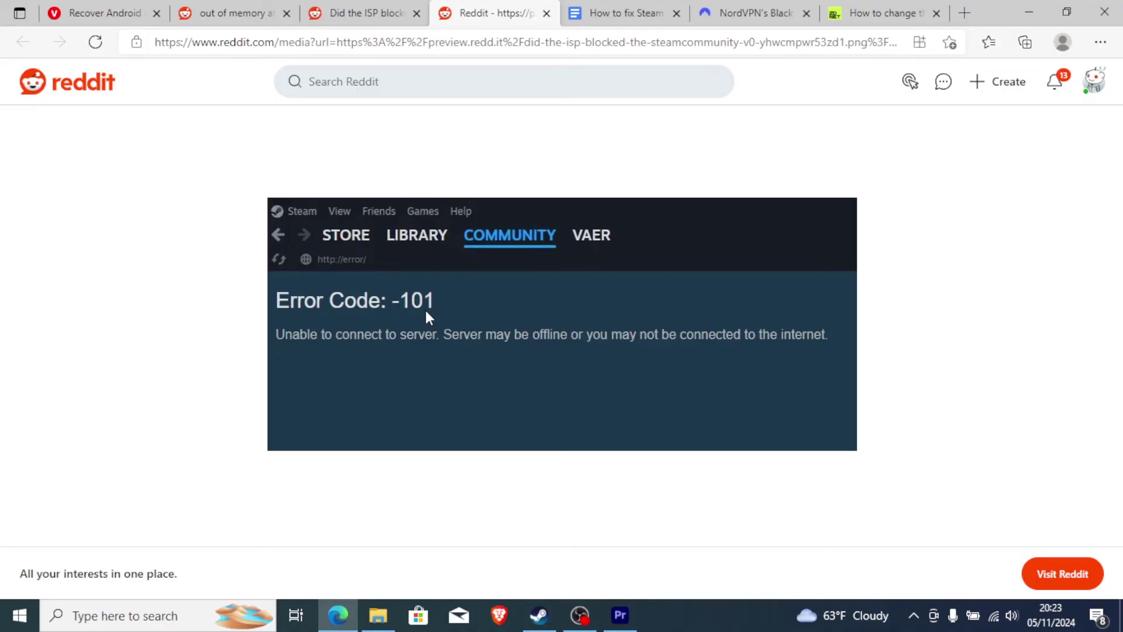
pyautogui.click(620, 13)
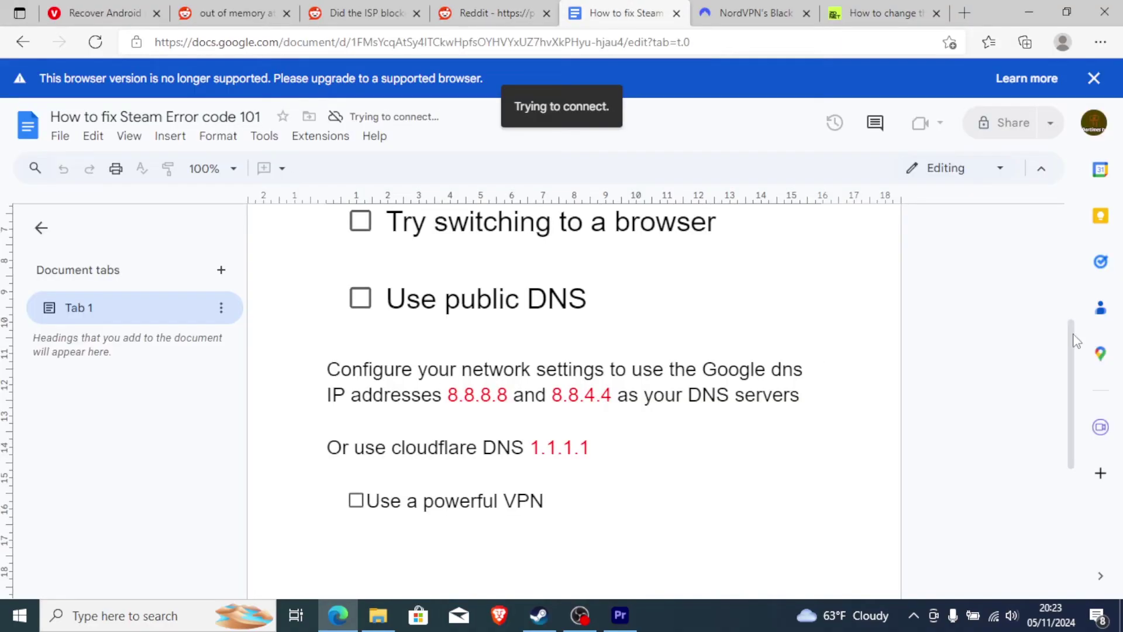
pyautogui.moveTo(1076, 341); pyautogui.dragTo(1082, 412)
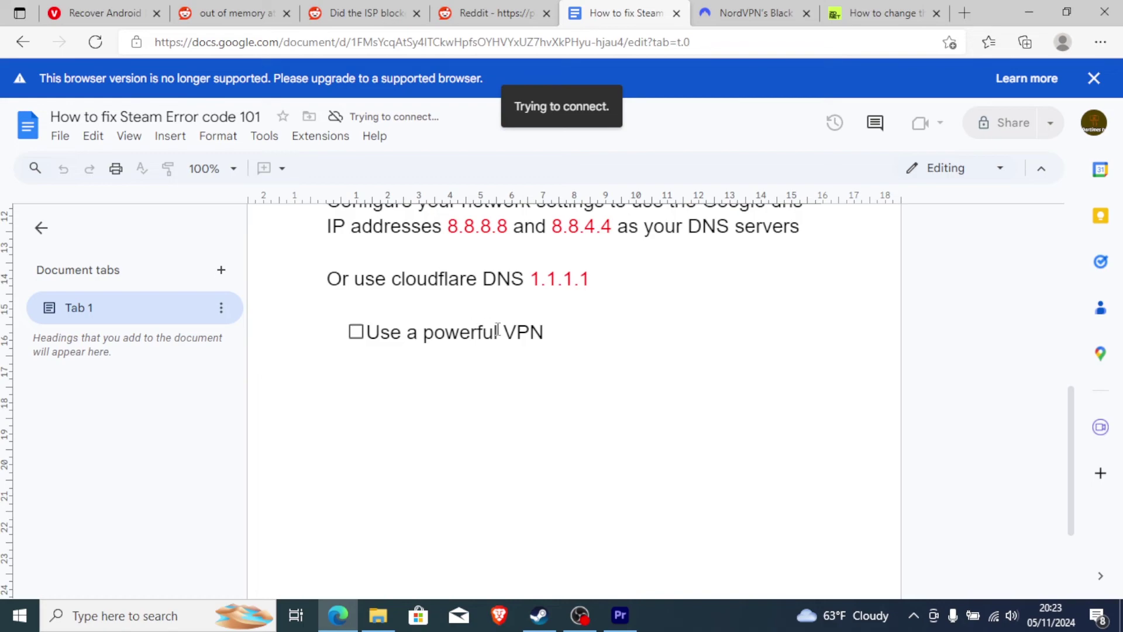
pyautogui.click(507, 13)
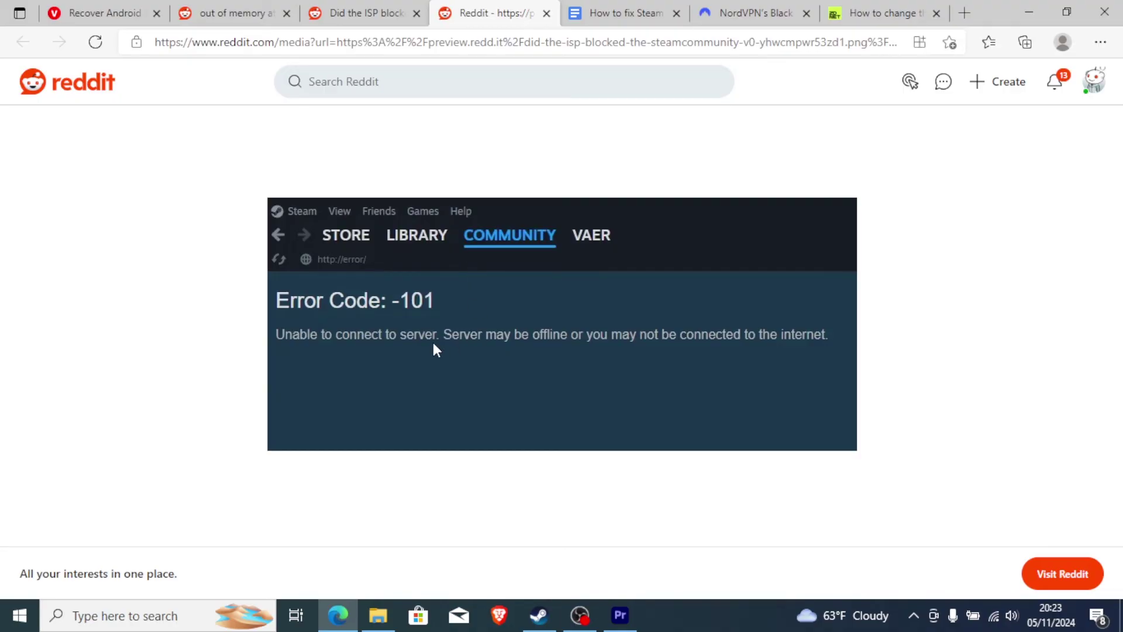
pyautogui.hotkey('ctrl', 'Tab')
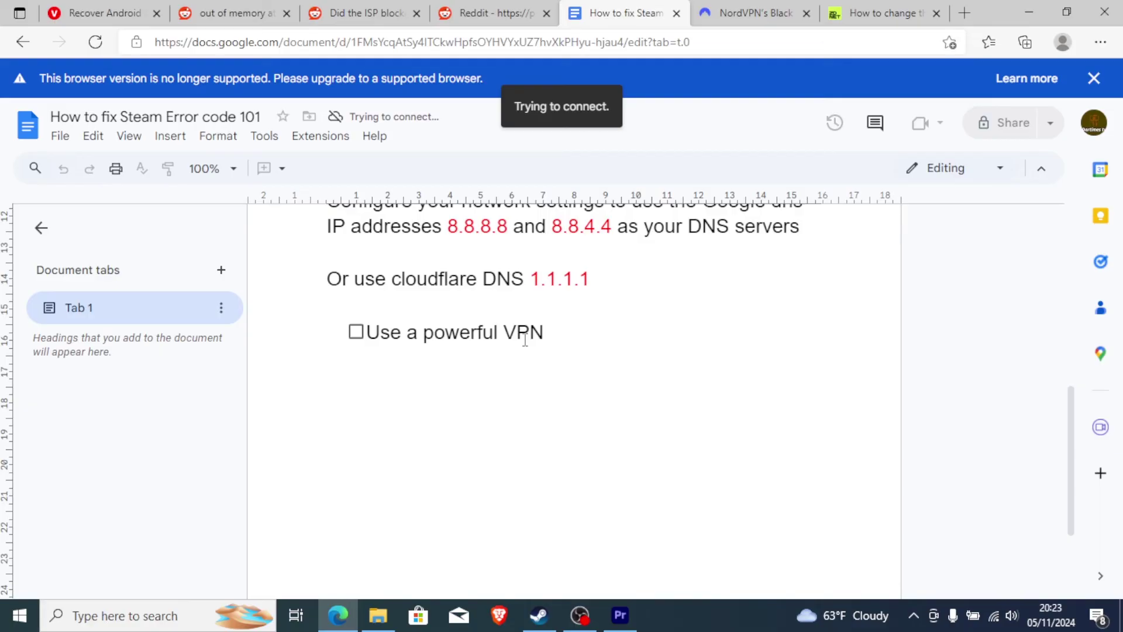
# Step: Examine the NordVPN page, including its Black Friday offer, server network details and comparison table with other VPN providers
pyautogui.click(754, 13)
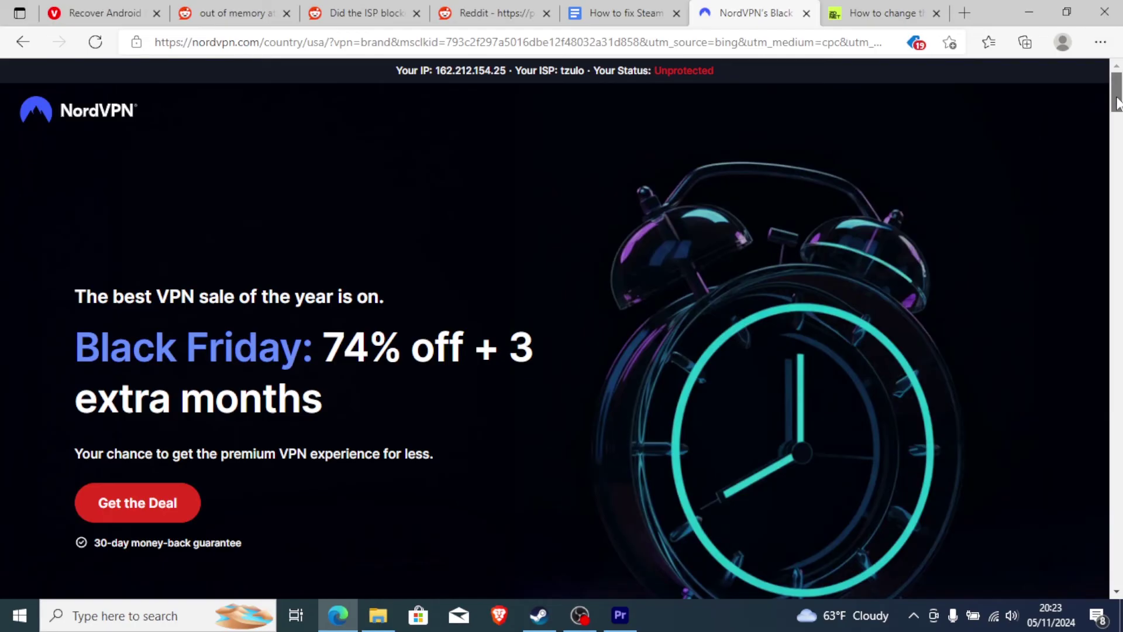
pyautogui.scroll(-4, 258, 214)
pyautogui.scroll(4, 1119, 103)
pyautogui.scroll(-2, 1120, 102)
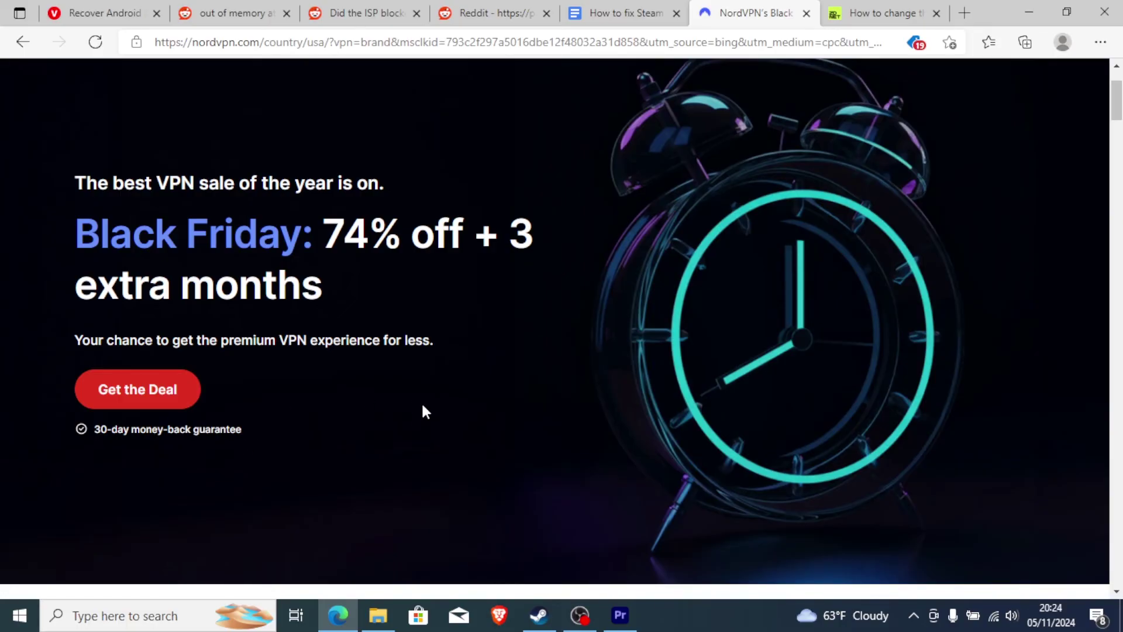
pyautogui.scroll(1, 446, 248)
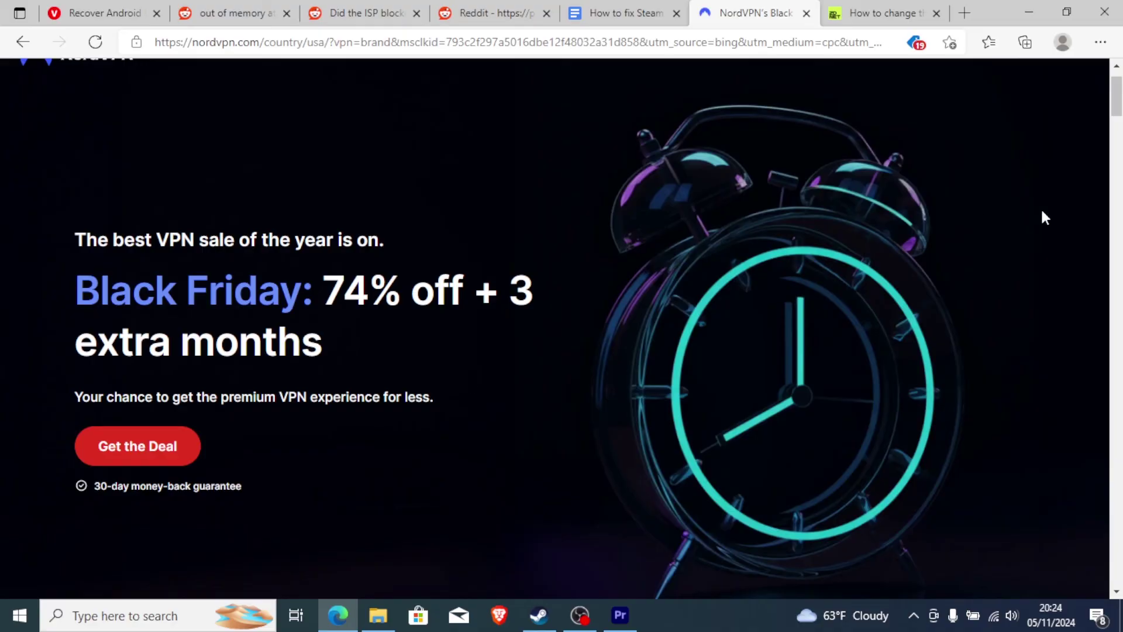
pyautogui.moveTo(1116, 96); pyautogui.dragTo(1114, 440)
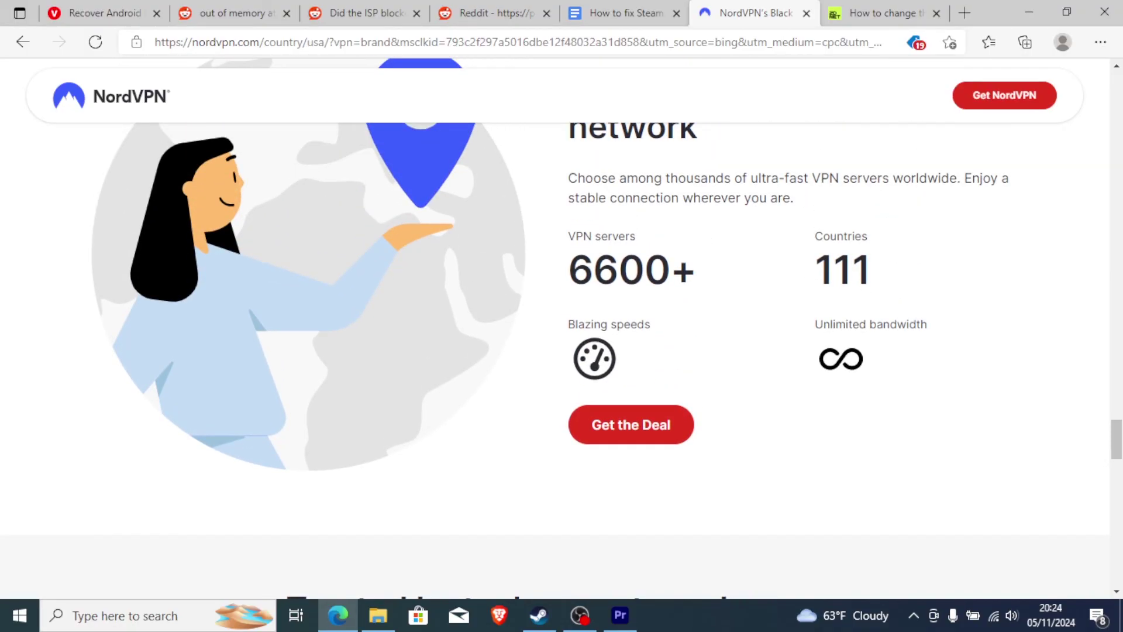
pyautogui.moveTo(1116, 440); pyautogui.dragTo(1116, 196)
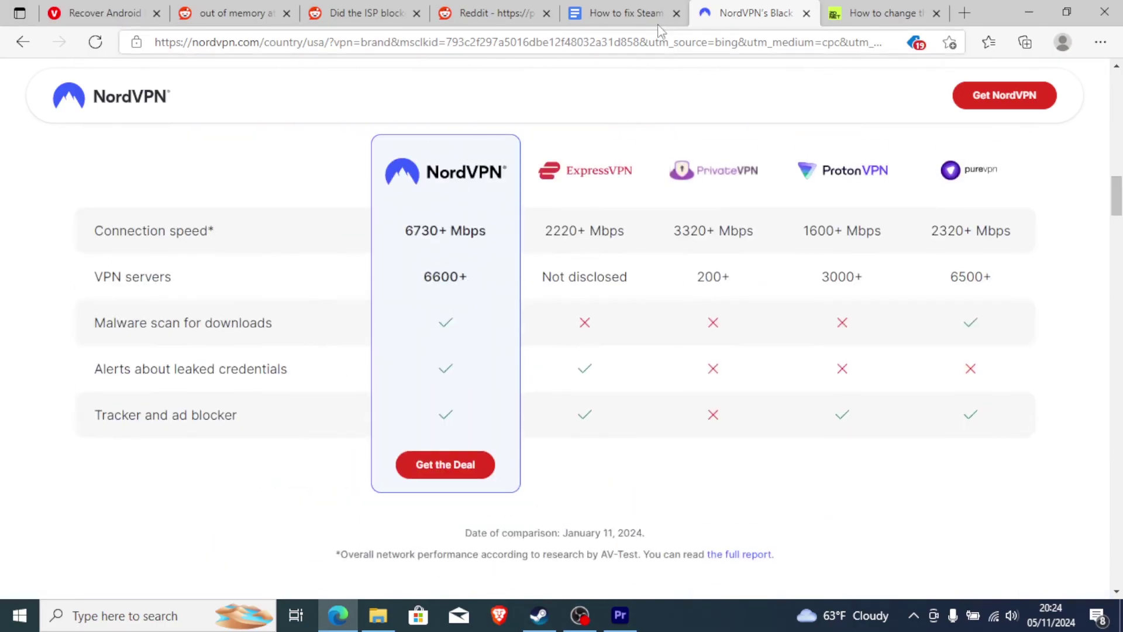
# Step: Review the Steam Error code 101 guide from its beginning, checking it against the Reddit image of error code -101
pyautogui.click(631, 10)
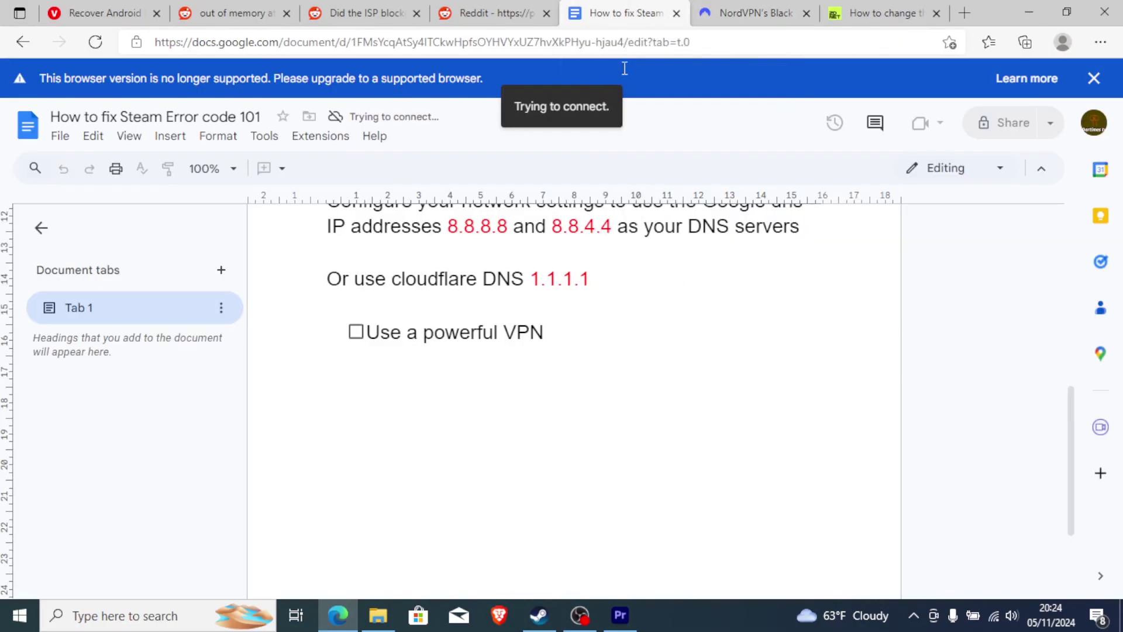
pyautogui.moveTo(1070, 413); pyautogui.dragTo(1051, 263)
pyautogui.scroll(1, 1050, 264)
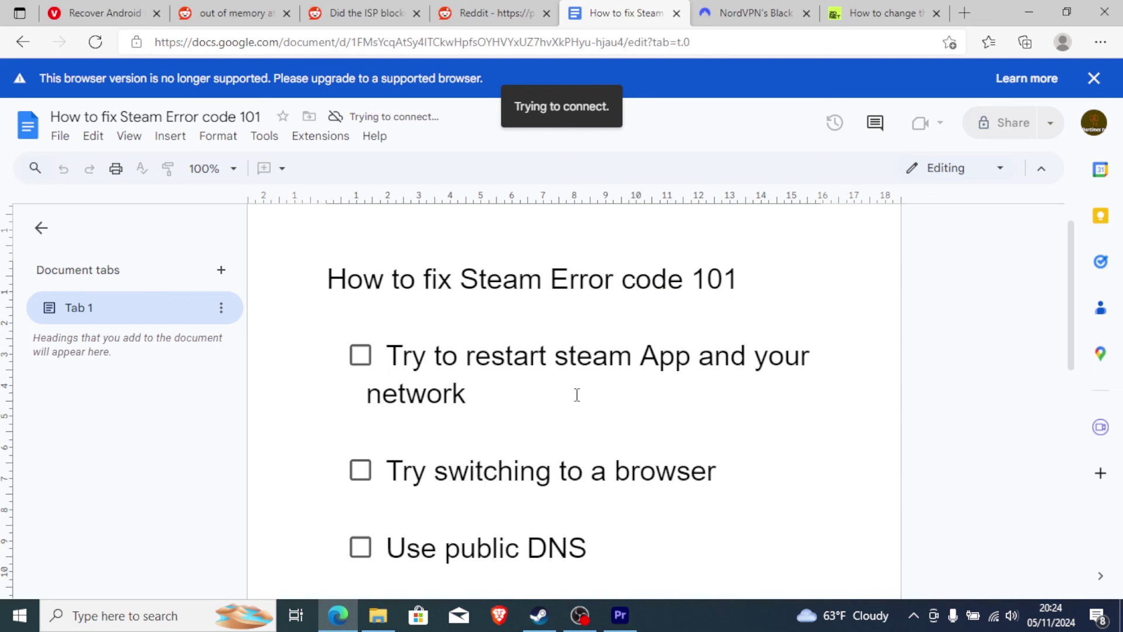
pyautogui.click(481, 12)
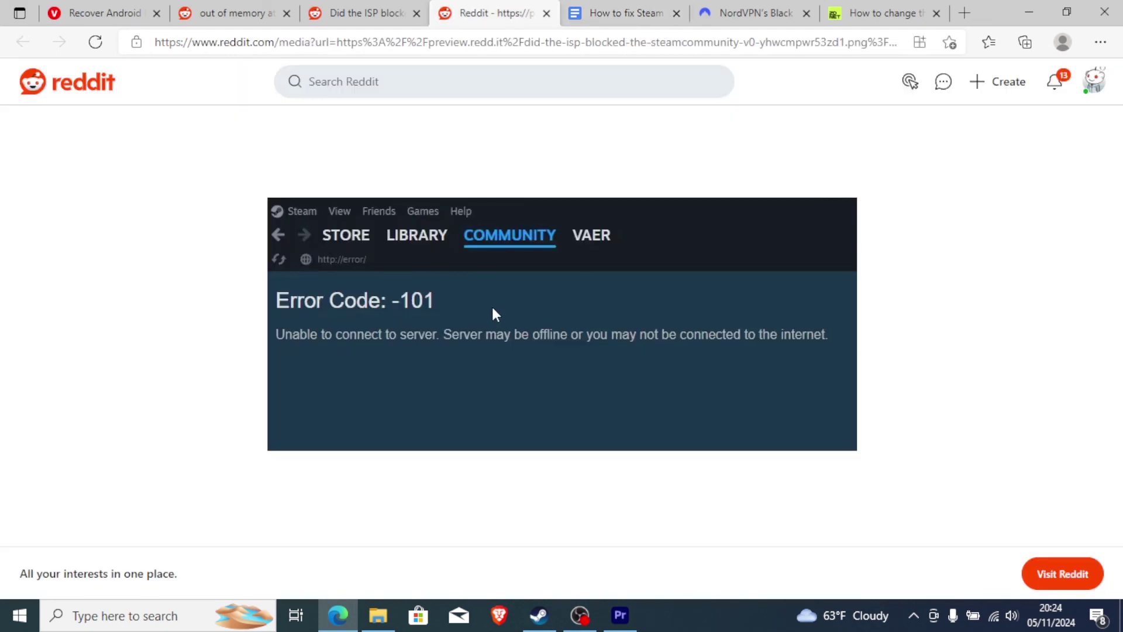
pyautogui.click(614, 12)
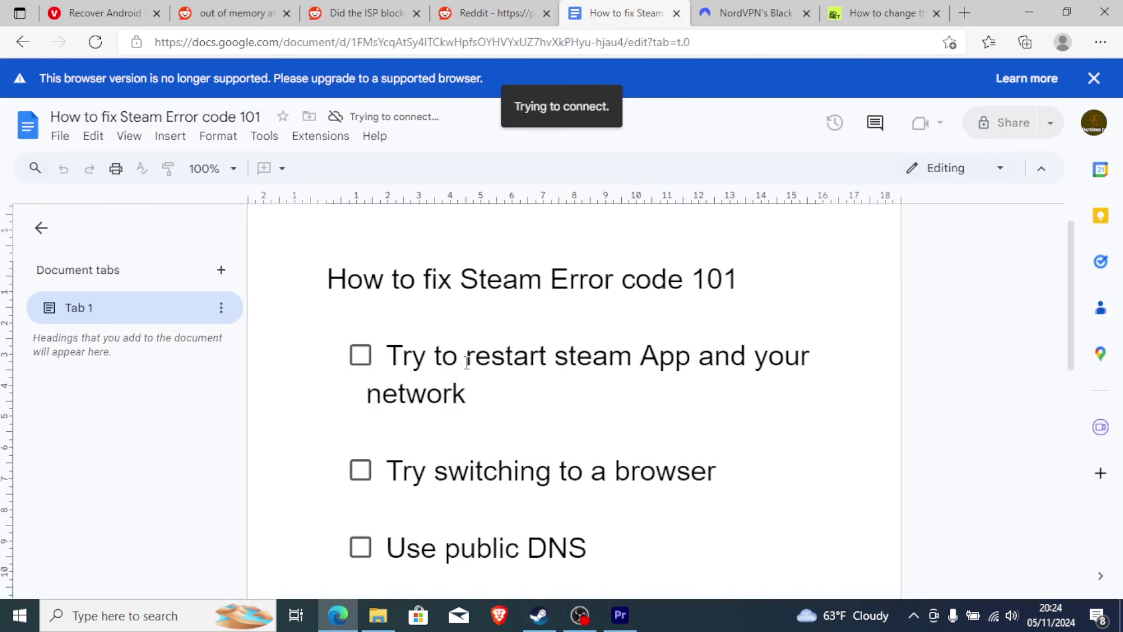